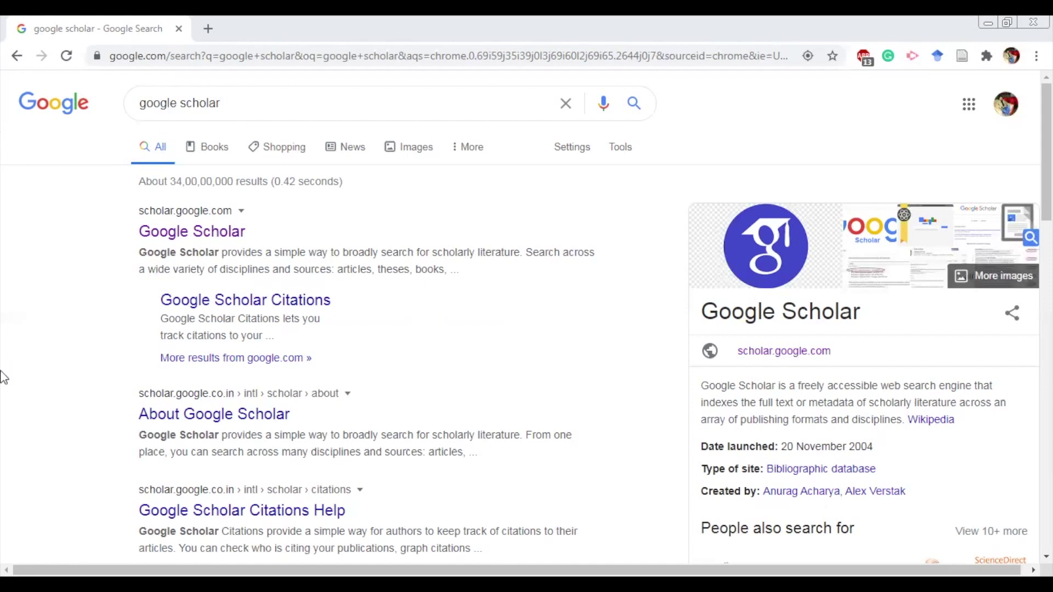
Step: Open the Google Scholar site from the search results
click(149, 241)
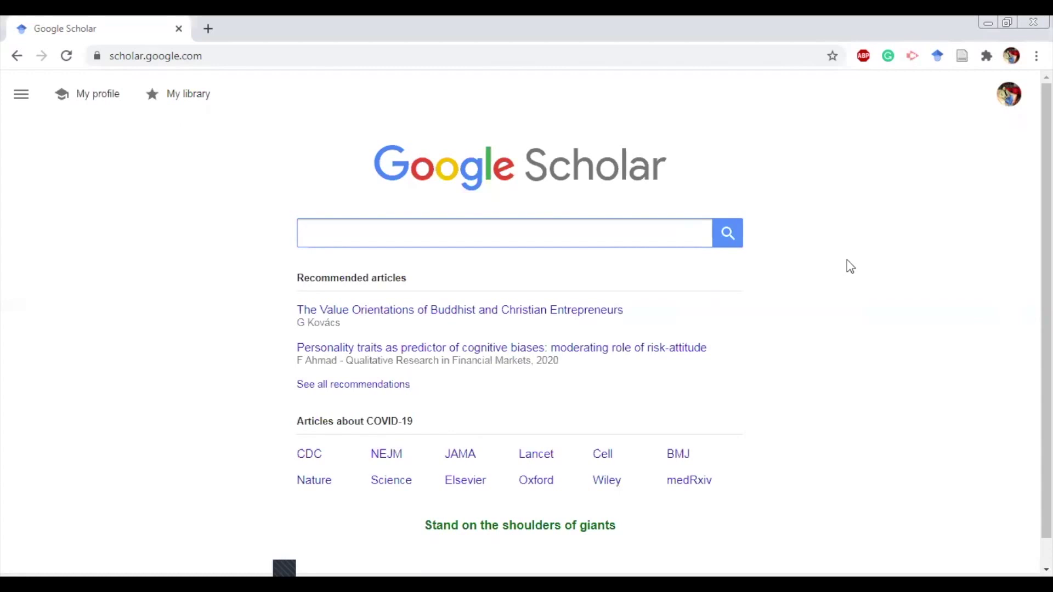
Step: Open Scholar's Advanced search form from the navigation drawer
click(20, 102)
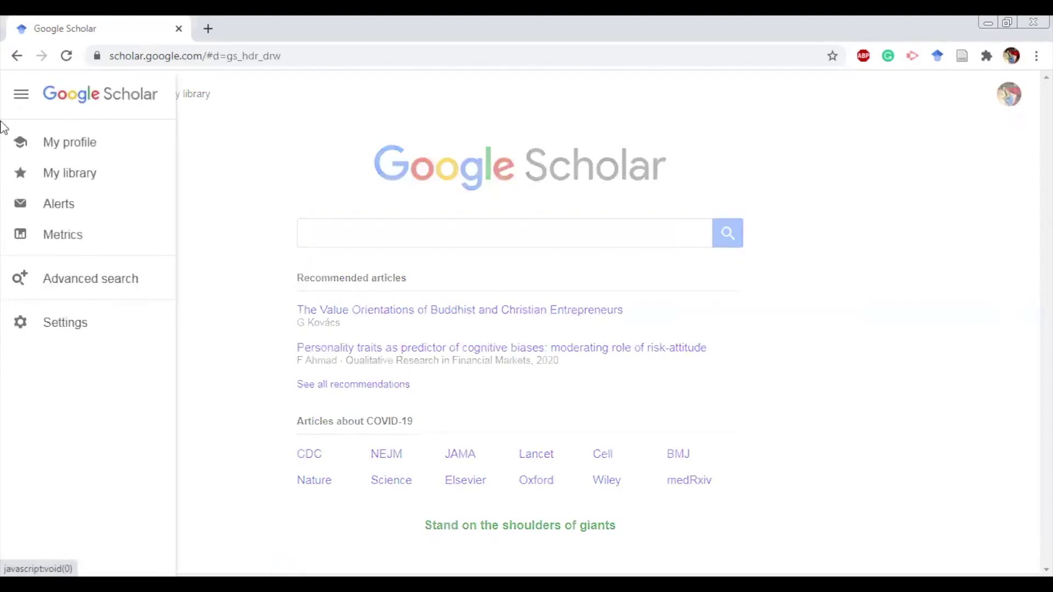
click(102, 290)
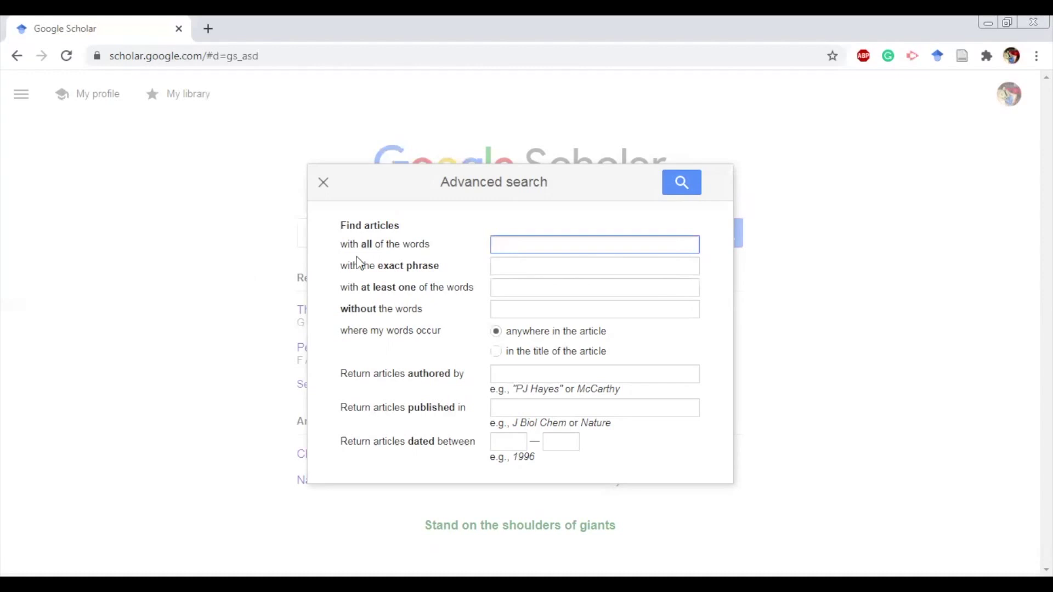
Step: Enter 'innovation in higher education' in the 'with all of the words' field
click(510, 248)
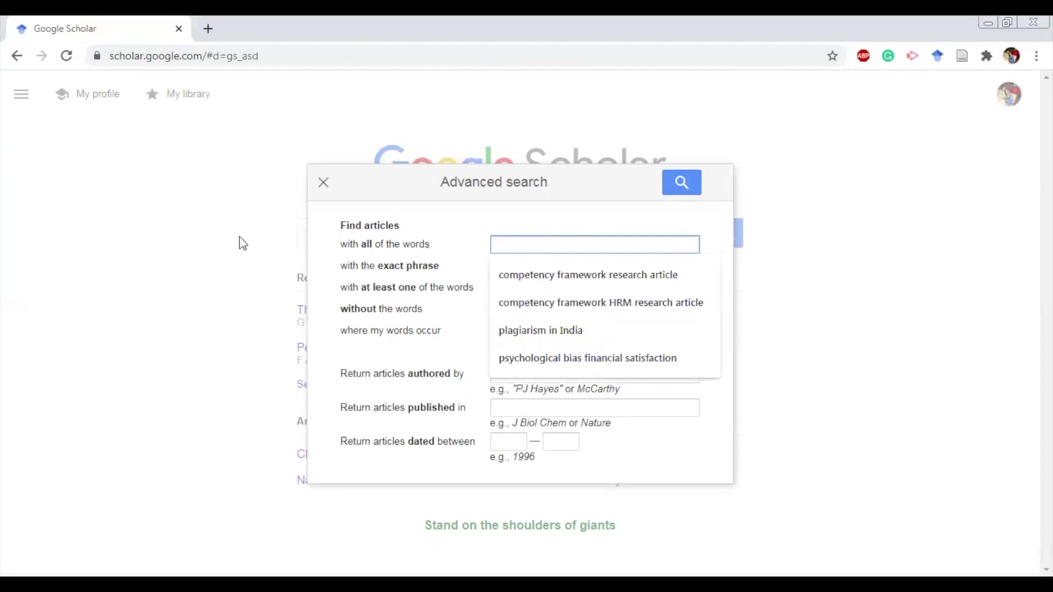
text(inn)
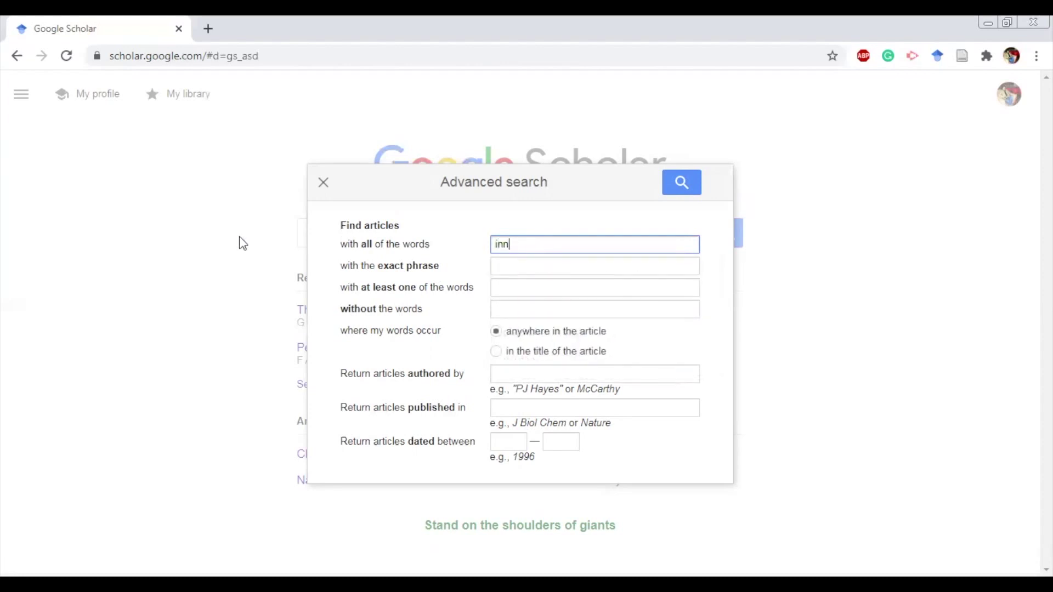
text(ovation in higher education)
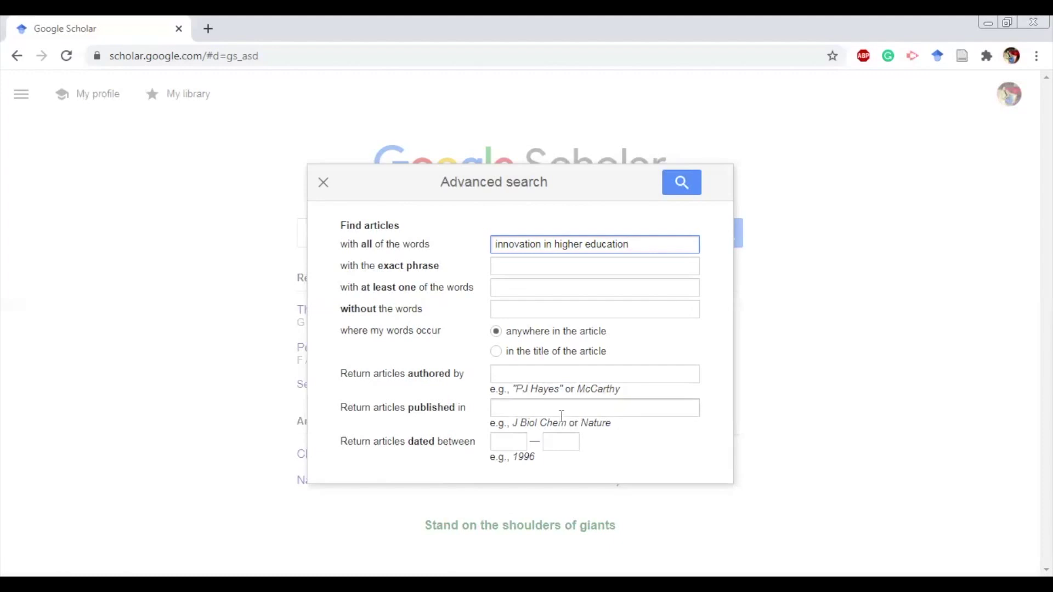
Step: Limit the search to articles dated between 2015 and 2020
click(498, 447)
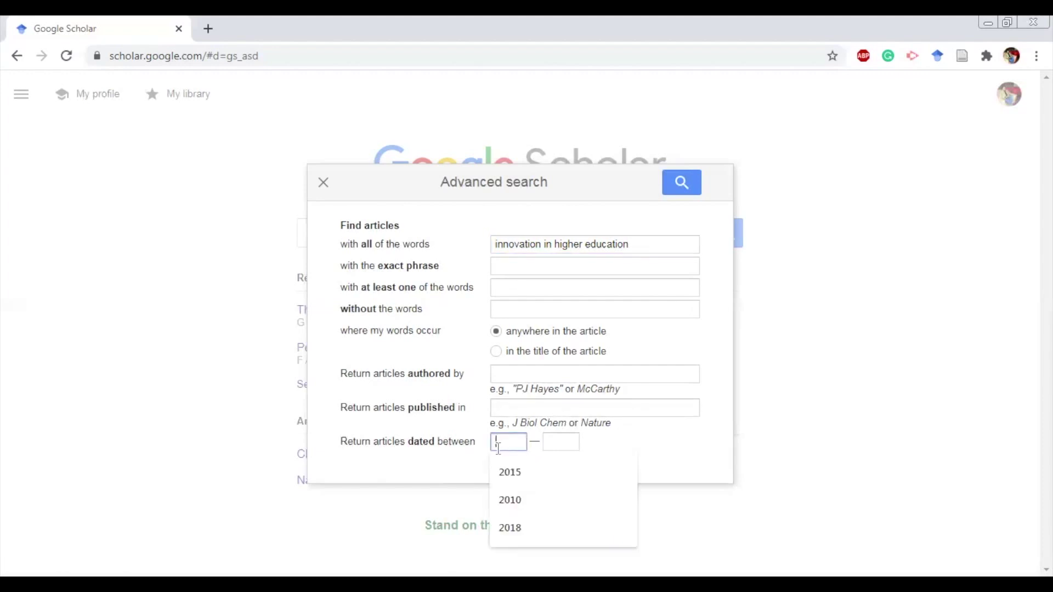
text(2015)
key(Tab)
text(2020)
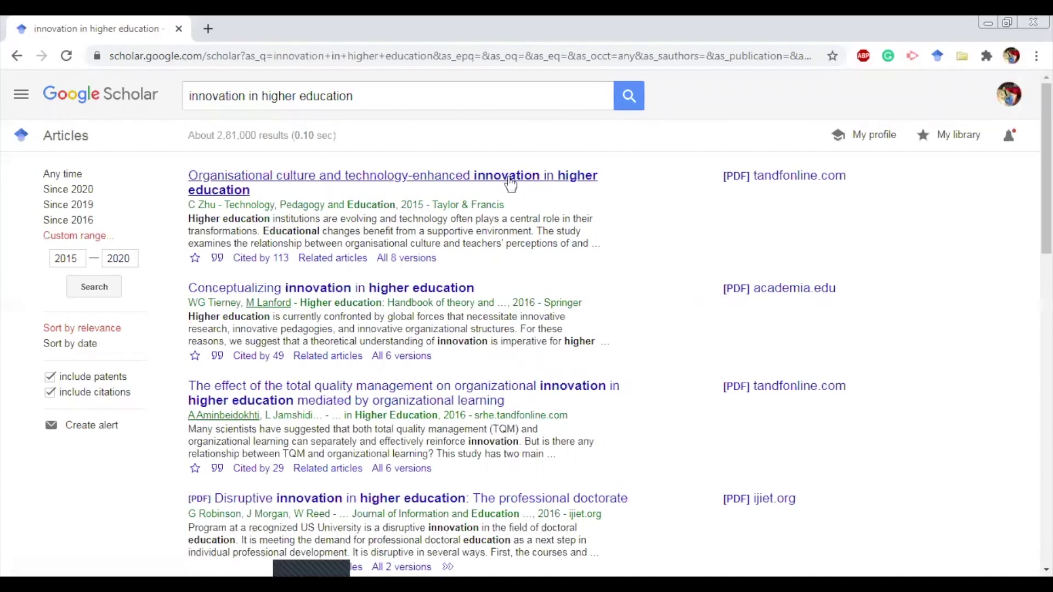
scroll(362, 222, down, 1)
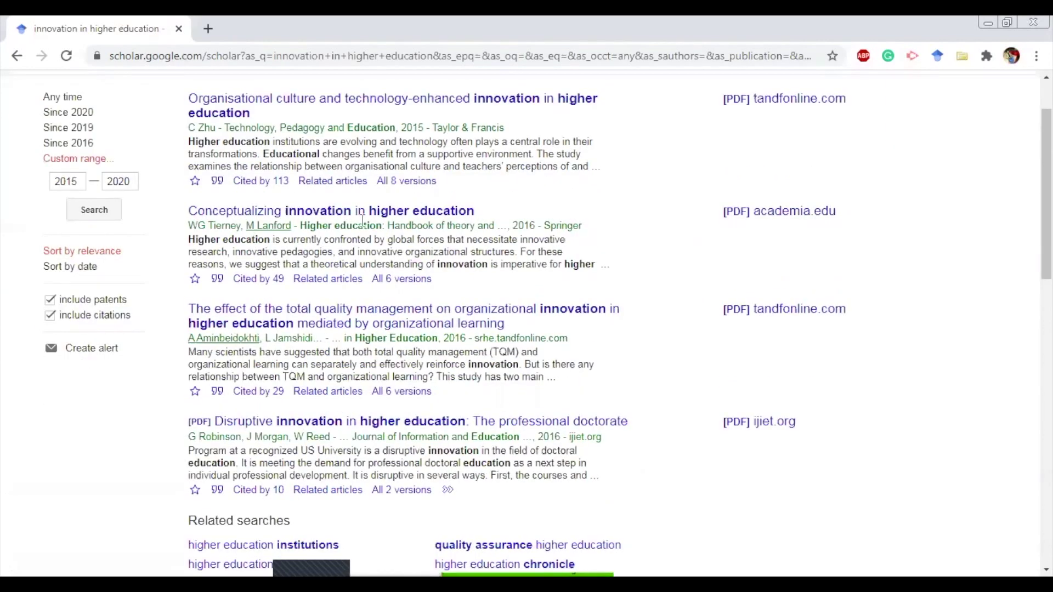
scroll(351, 321, down, 12)
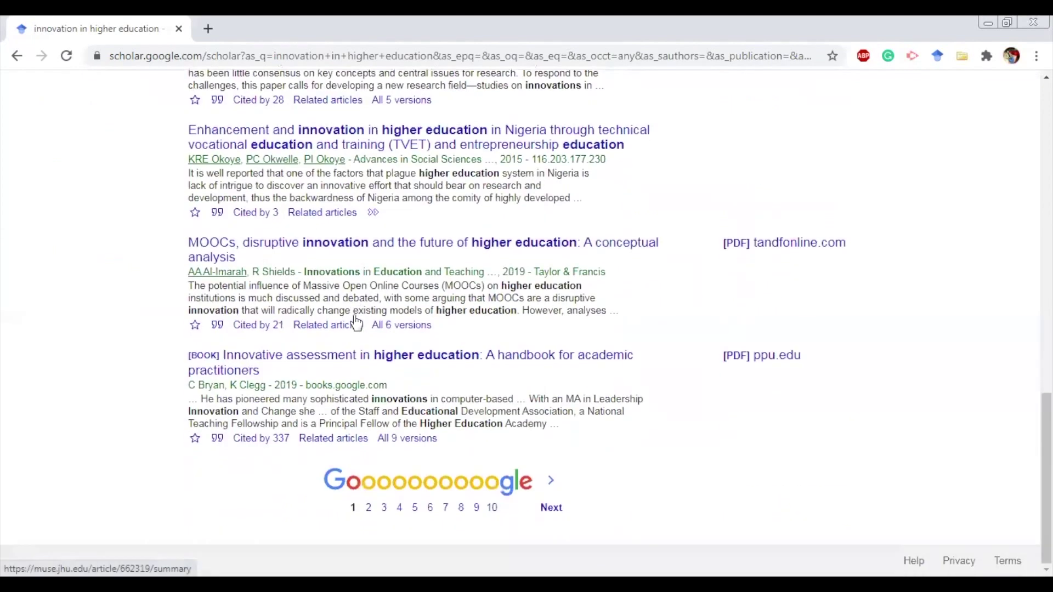
scroll(342, 296, up, 8)
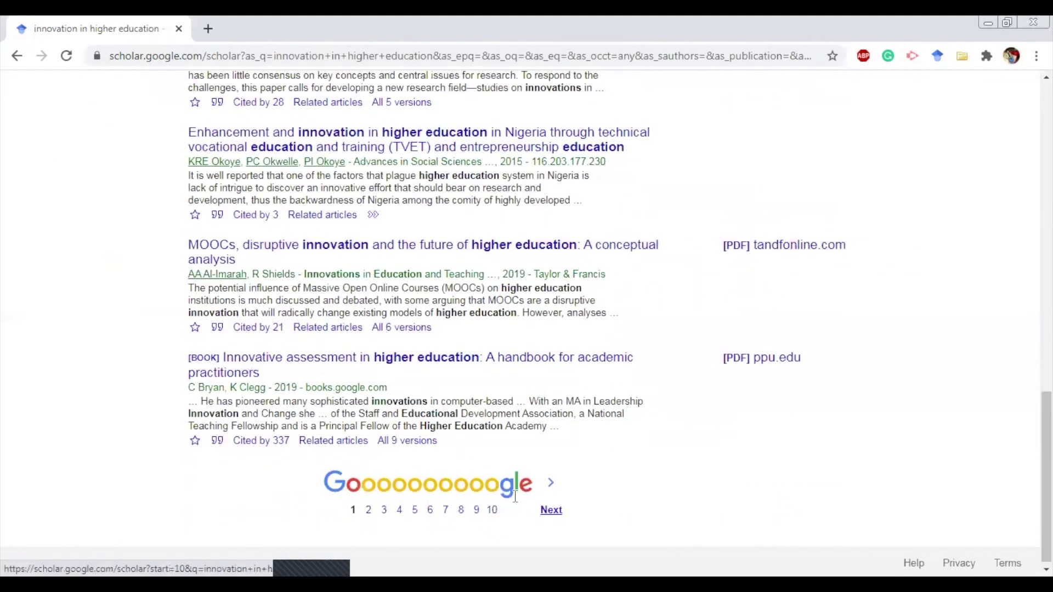
scroll(342, 296, up, 5)
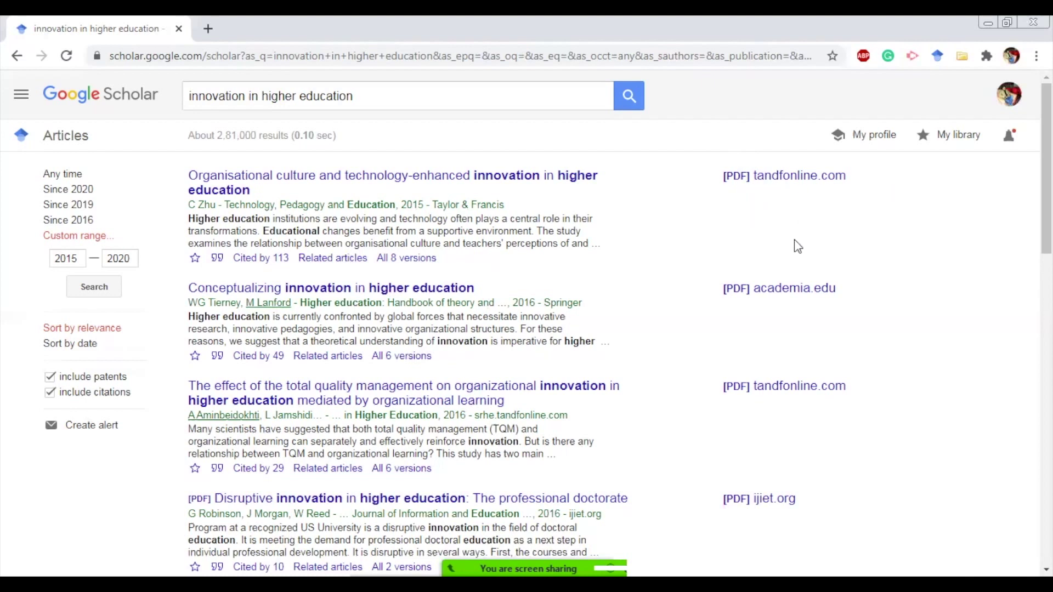
Step: Browse the 2015–2020 results, clear a stray text selection, and return to the top
scroll(752, 200, down, 10)
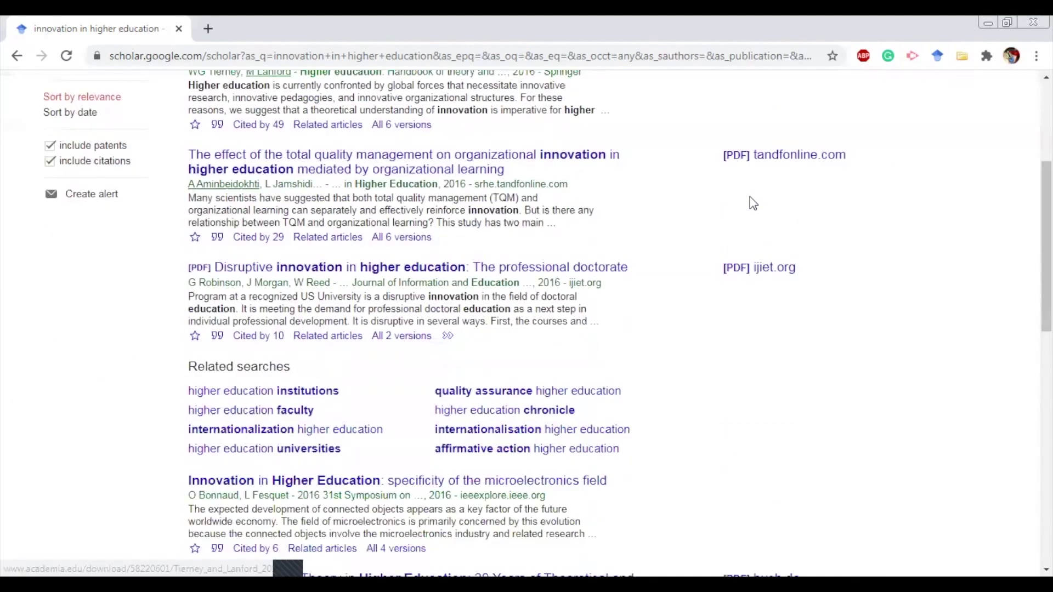
scroll(747, 237, down, 1)
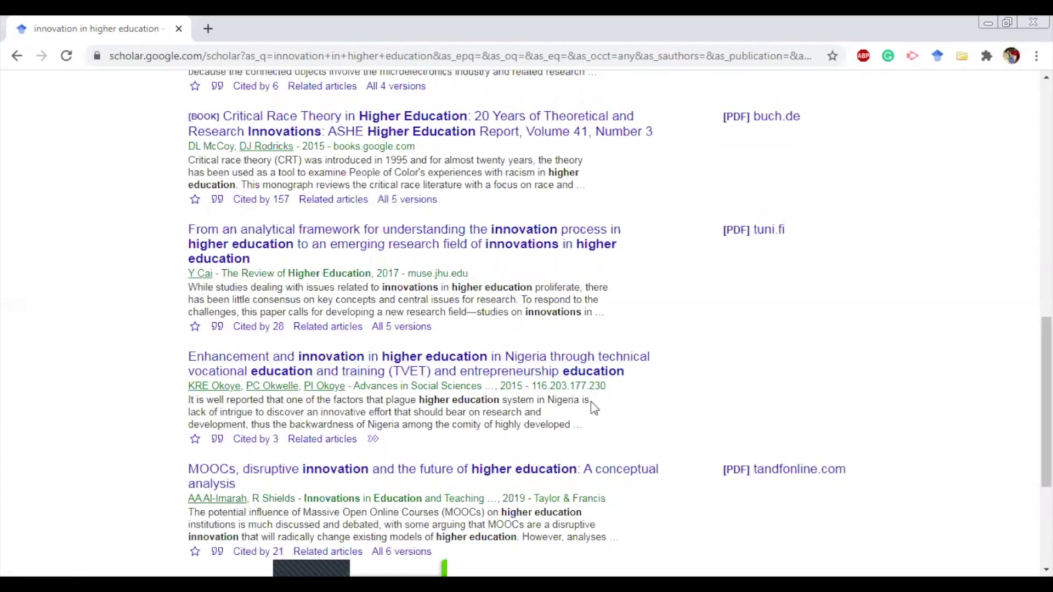
scroll(602, 409, down, 1)
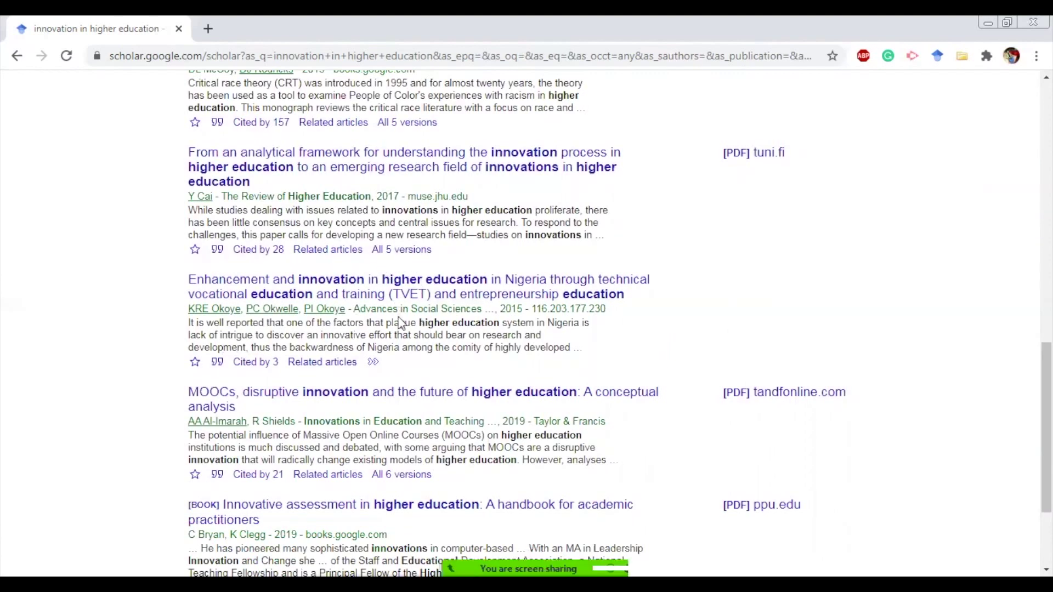
drag(354, 309, 482, 309)
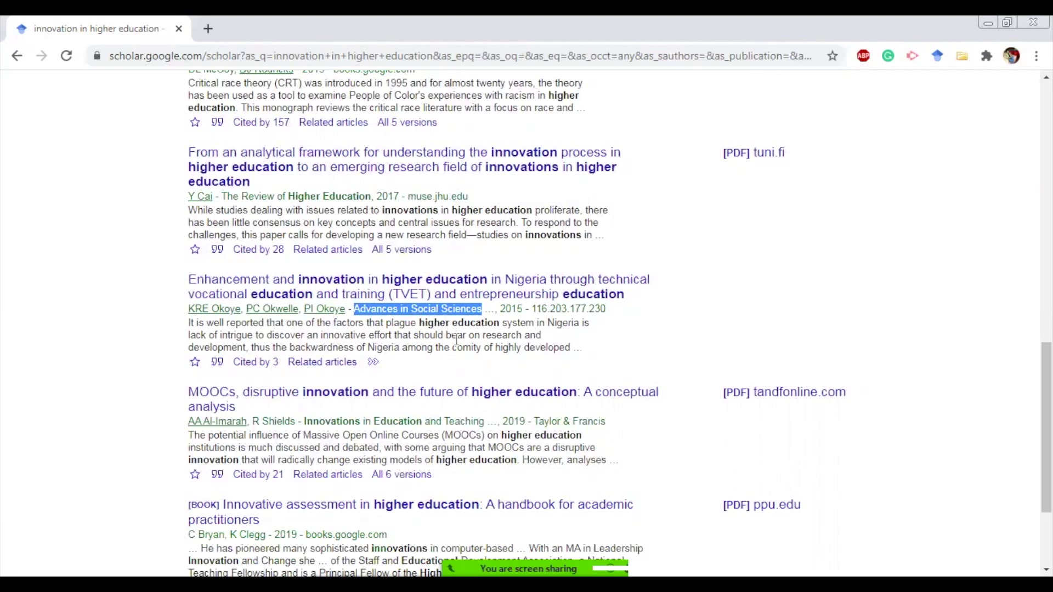
scroll(457, 339, up, 5)
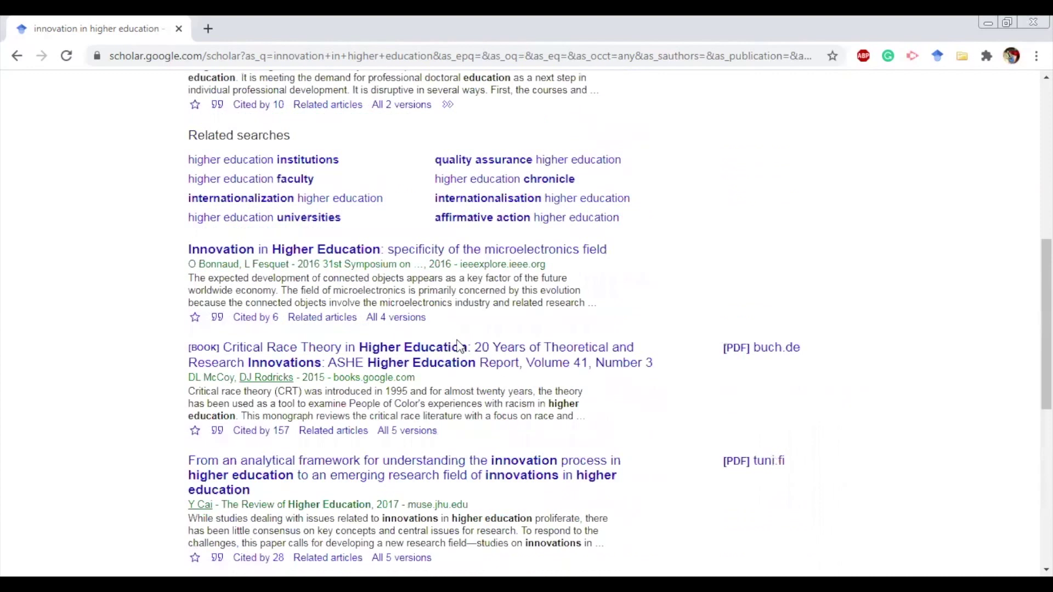
scroll(541, 332, down, 5)
click(525, 343)
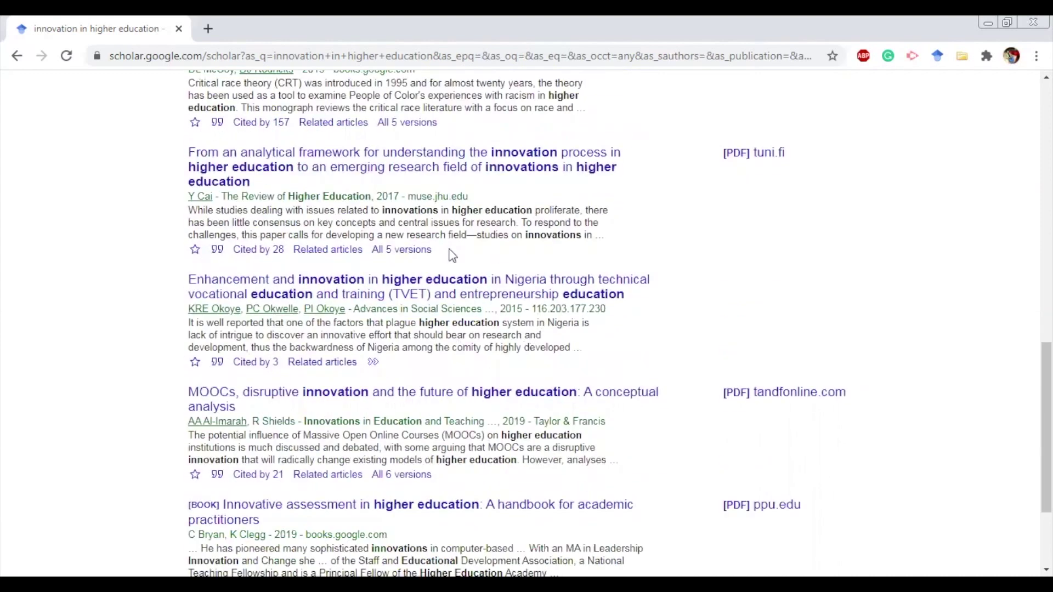
scroll(438, 273, up, 10)
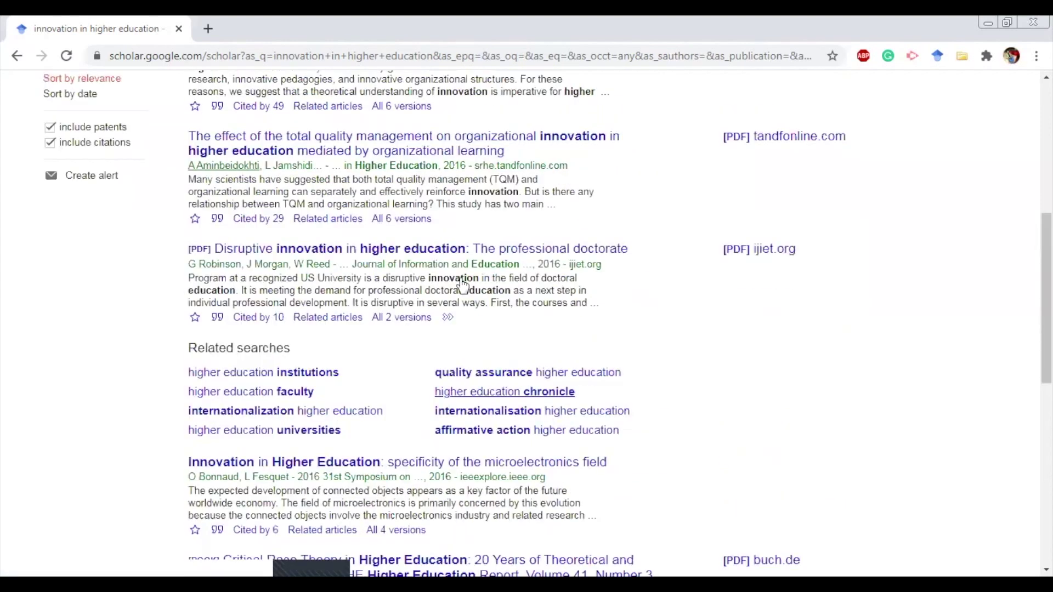
scroll(404, 230, up, 3)
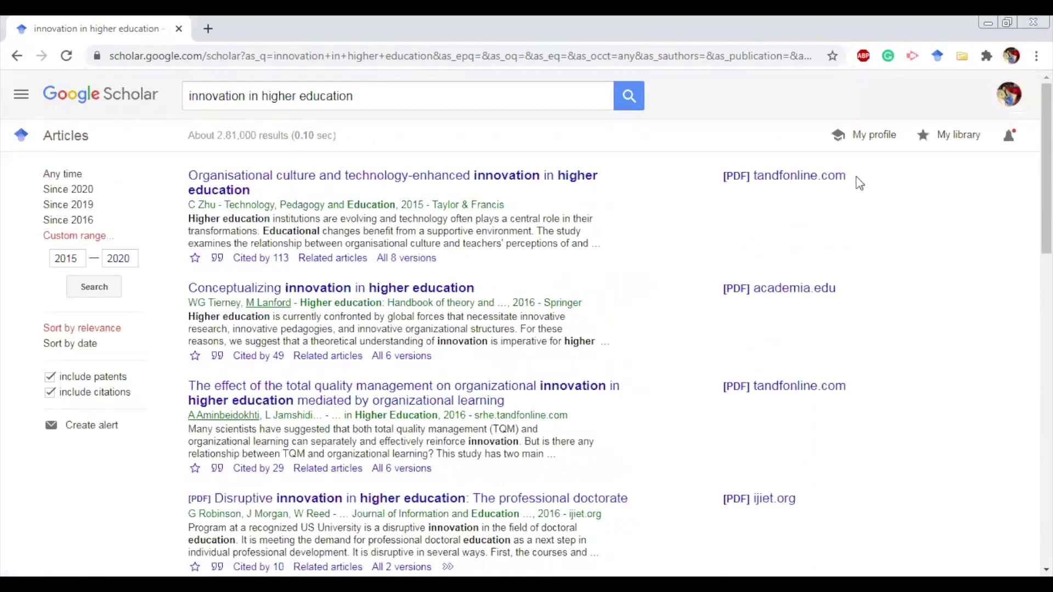
Step: Open the first article's tandfonline.com PDF in a new tab, then return to the Scholar results
right_click(805, 189)
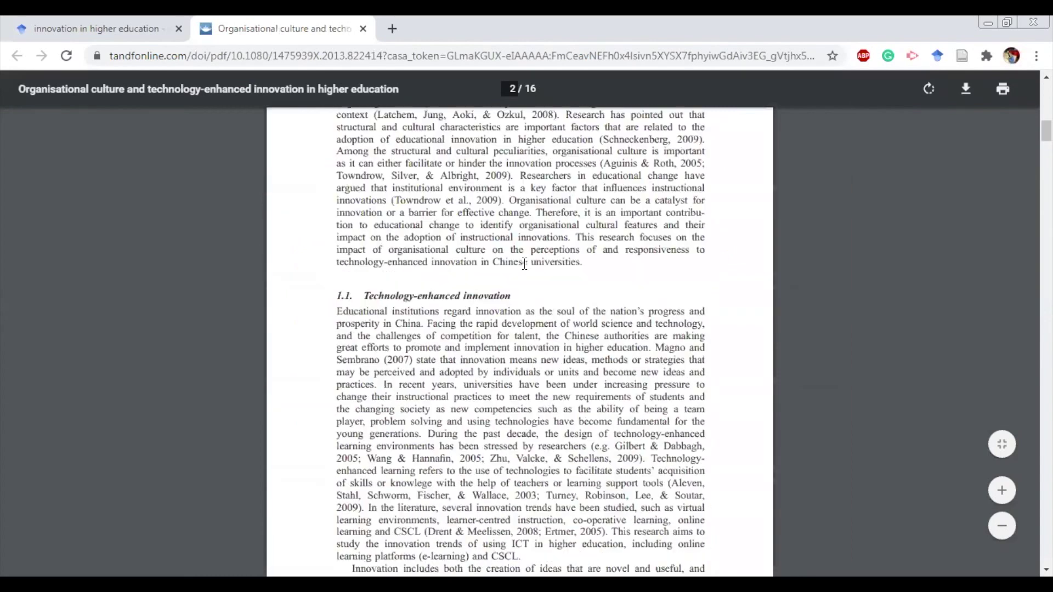
scroll(317, 254, up, 20)
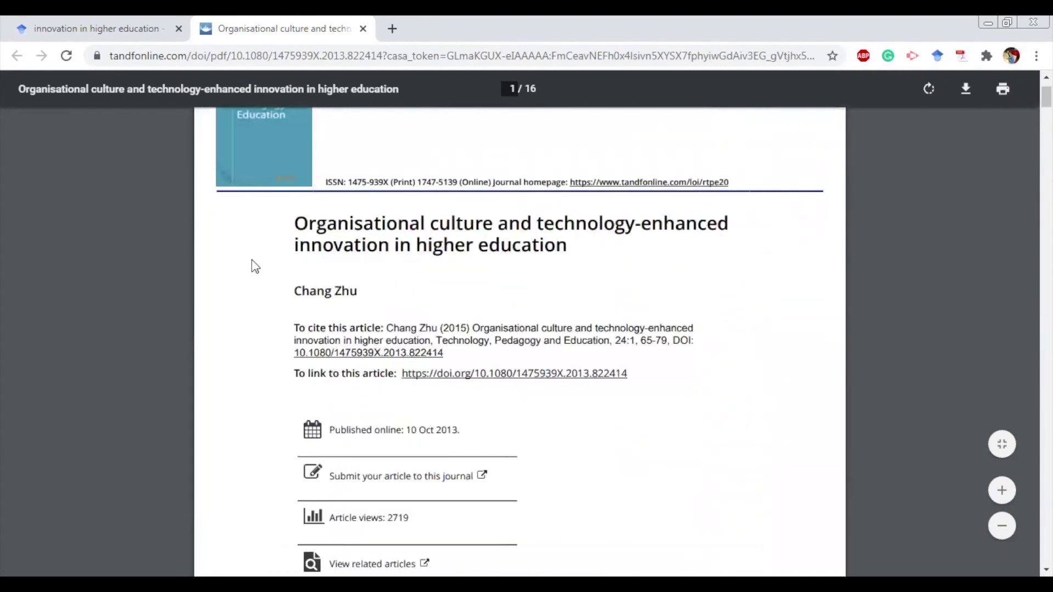
click(101, 17)
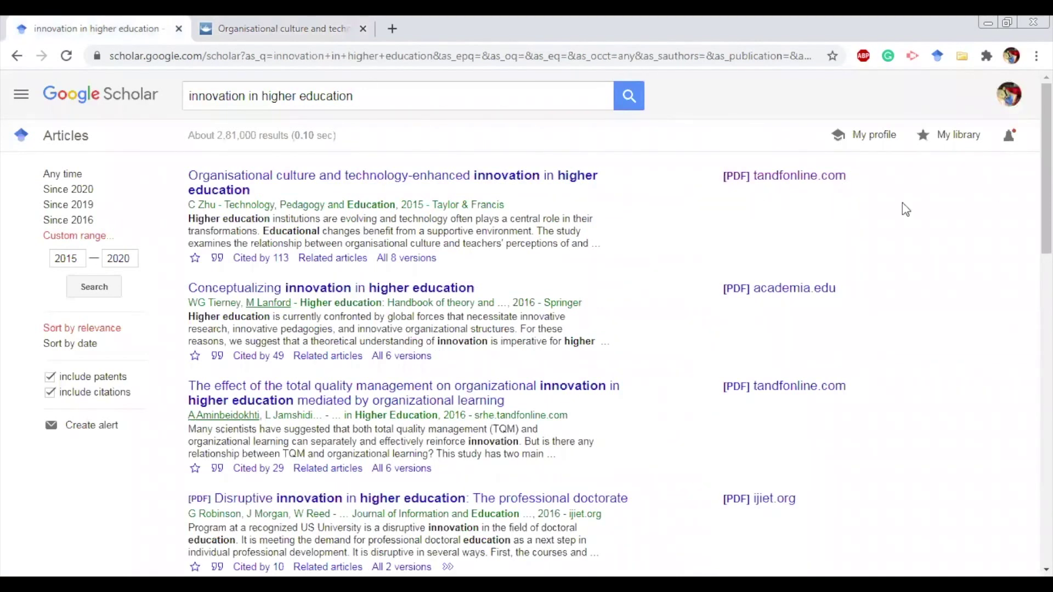
Step: Open the first article's 'All 8 versions' list in a new tab and view it
right_click(420, 263)
click(476, 274)
click(466, 29)
scroll(530, 291, down, 9)
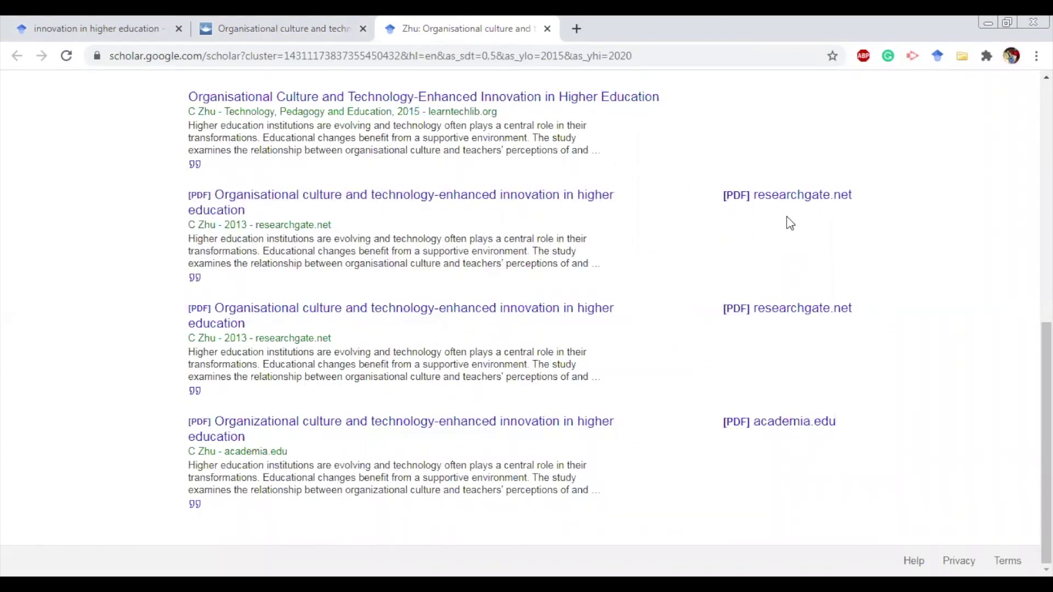
Step: Open the researchgate.net PDF version in a new tab, skim it, then switch tabs back
click(757, 198)
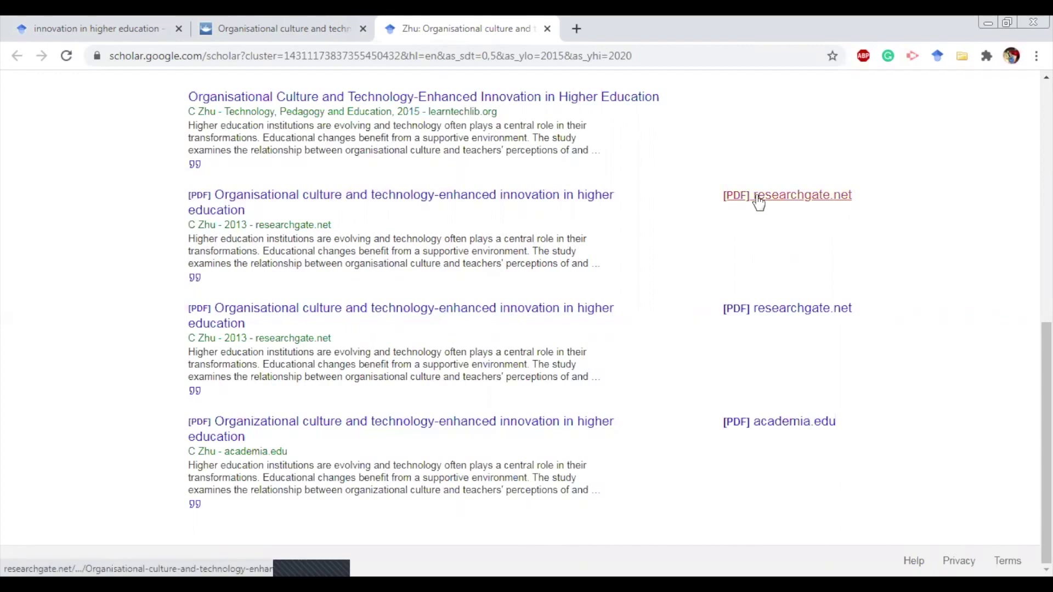
click(778, 204)
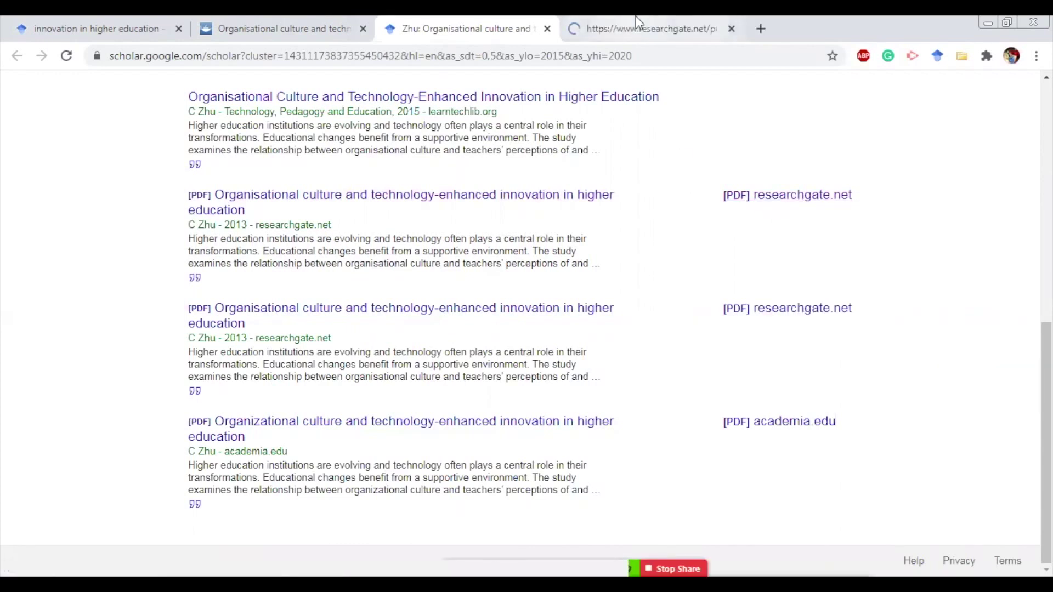
click(637, 21)
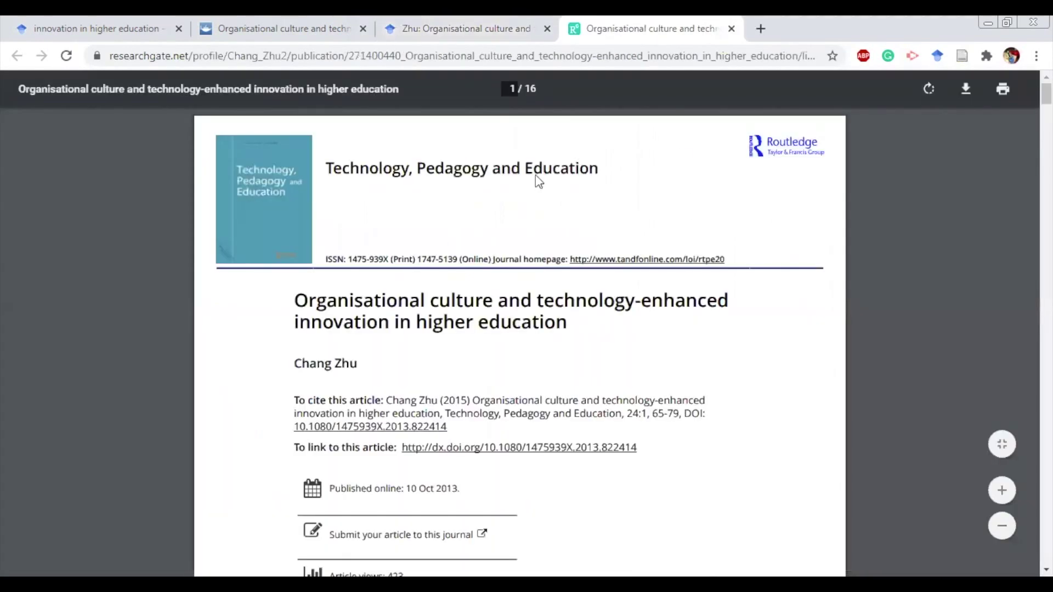
scroll(719, 240, down, 4)
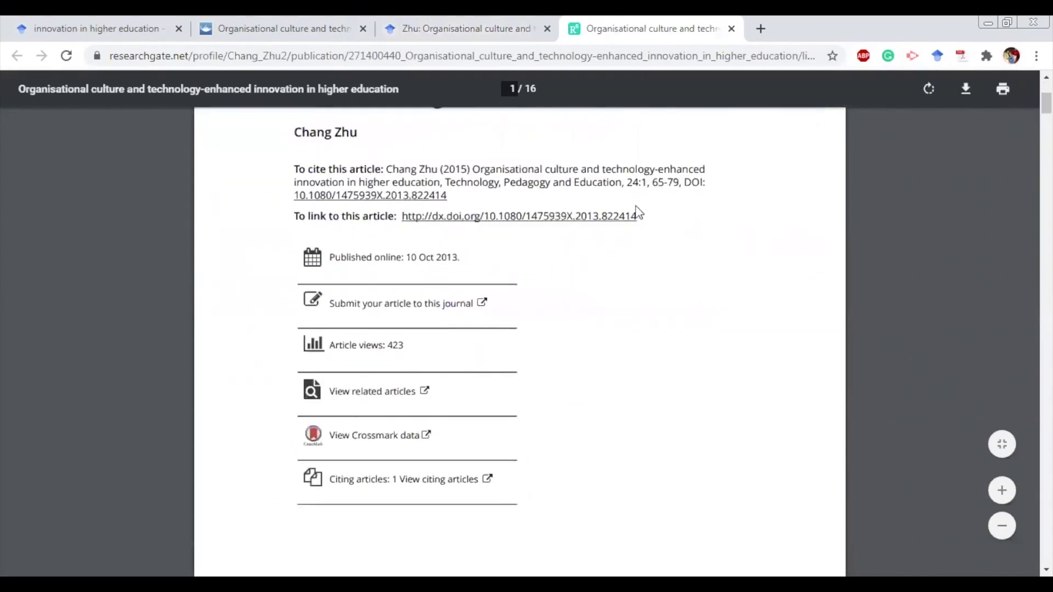
click(239, 21)
click(156, 29)
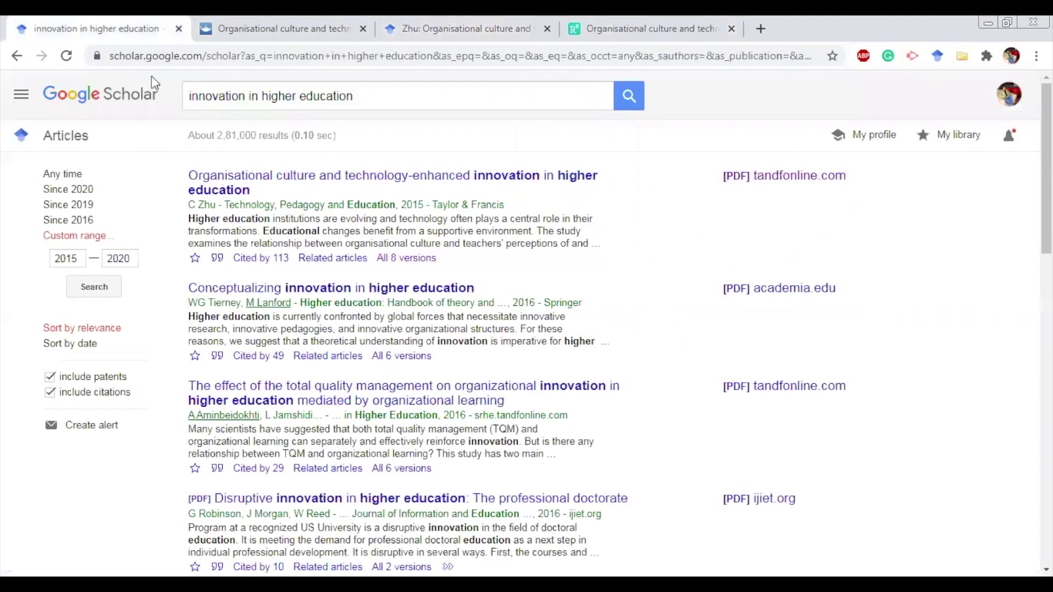